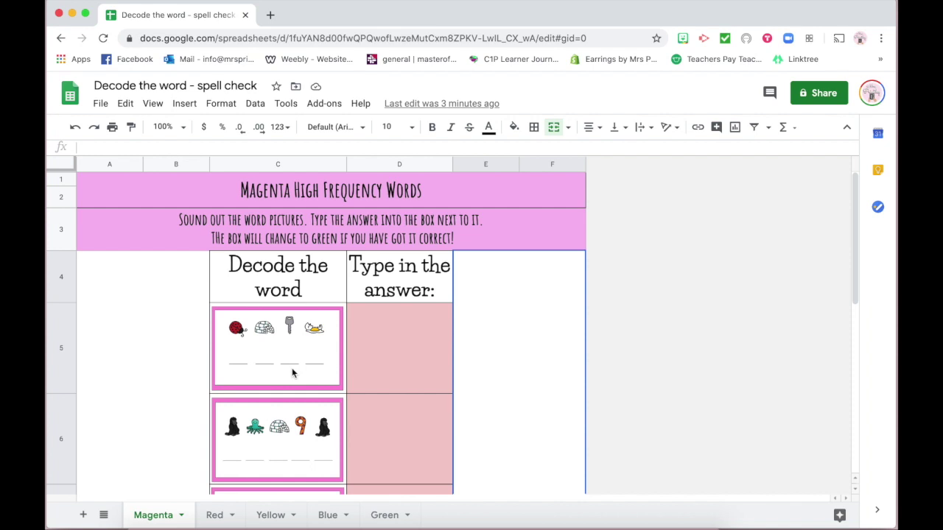
Enter the answer like in cell D5 for the first word picture on the Magenta sheet
scroll(292, 373, down, 5)
scroll(292, 373, up, 4)
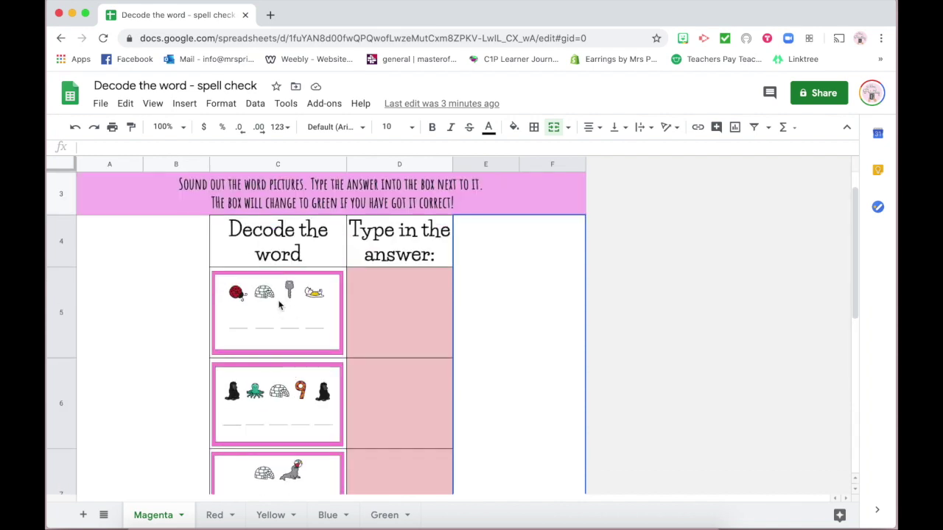
scroll(293, 379, up, 1)
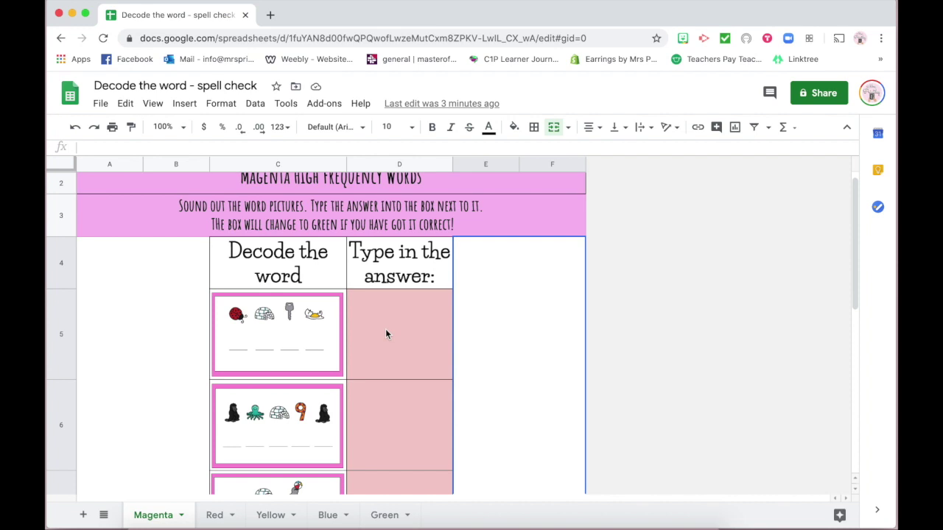
click(401, 340)
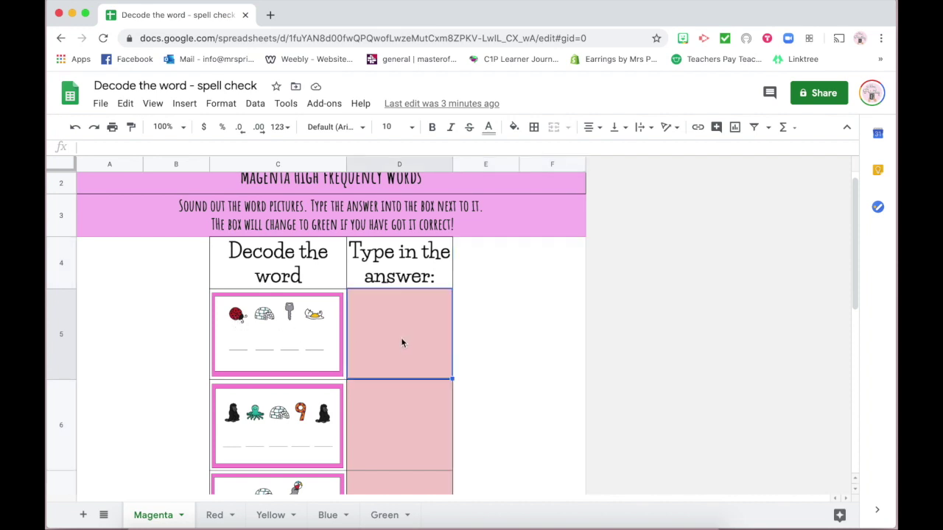
double_click(400, 337)
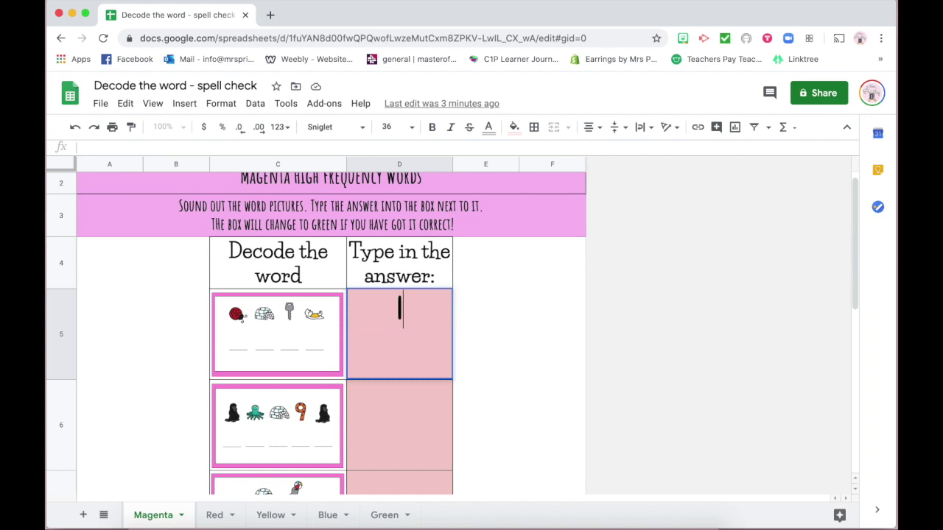
text(like)
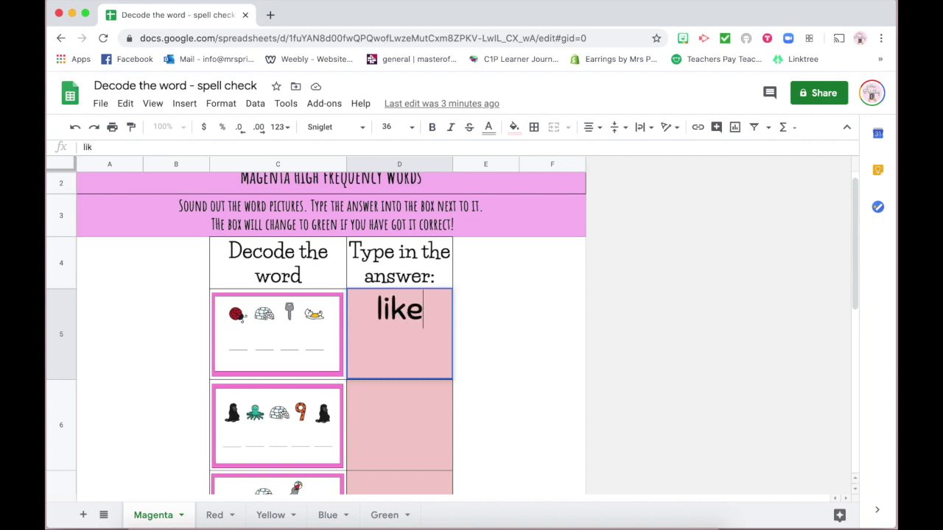
key(Return)
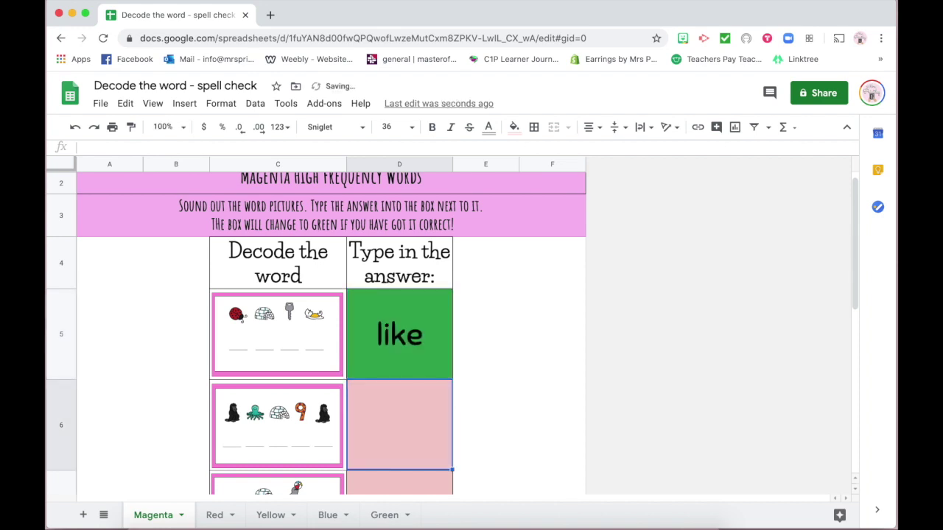
Change the answer in D5 to the misspelling likn, and clear the cell
click(408, 334)
double_click(408, 333)
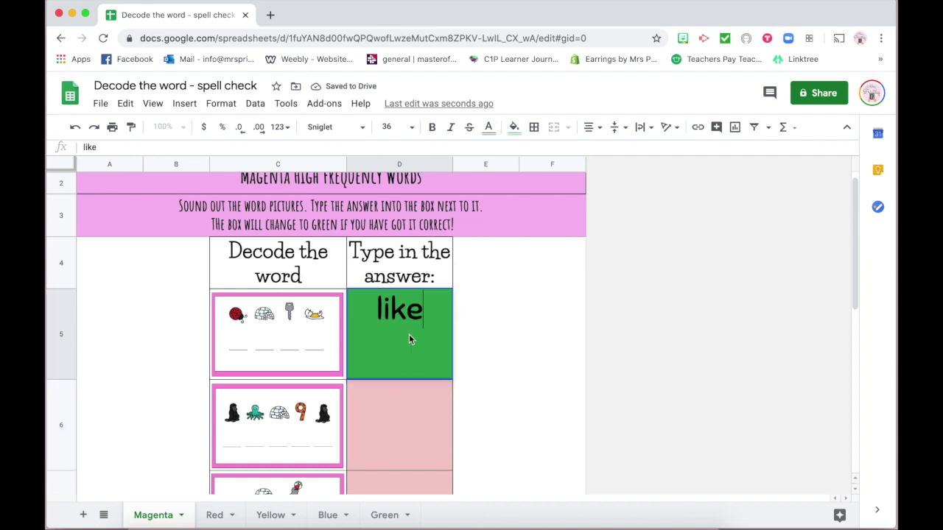
key(BackSpace)
text(n)
key(Return)
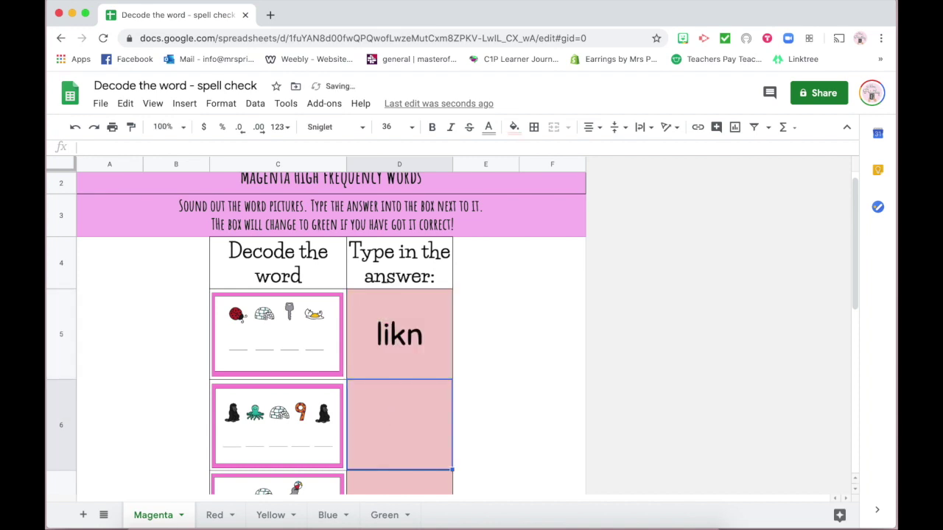
click(407, 307)
key(Delete)
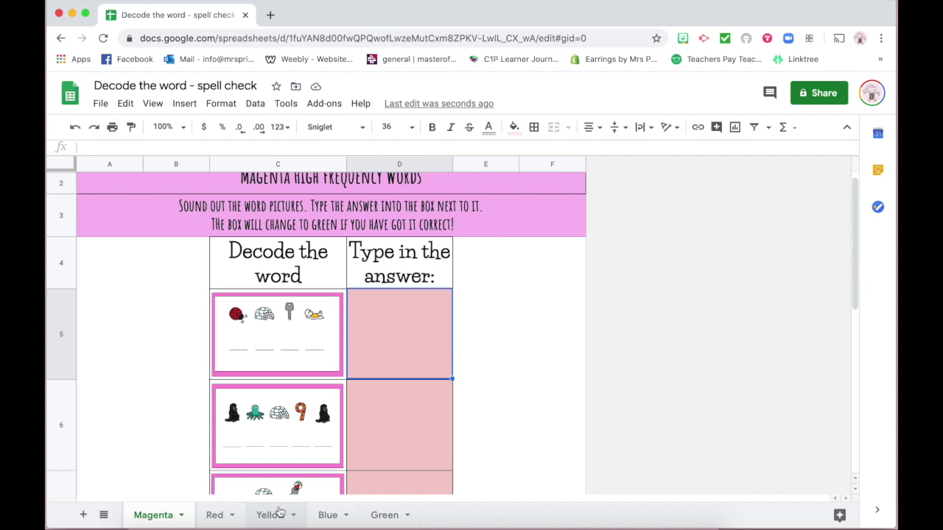
Look through the Red, Yellow, Blue and Green word sheets
click(216, 515)
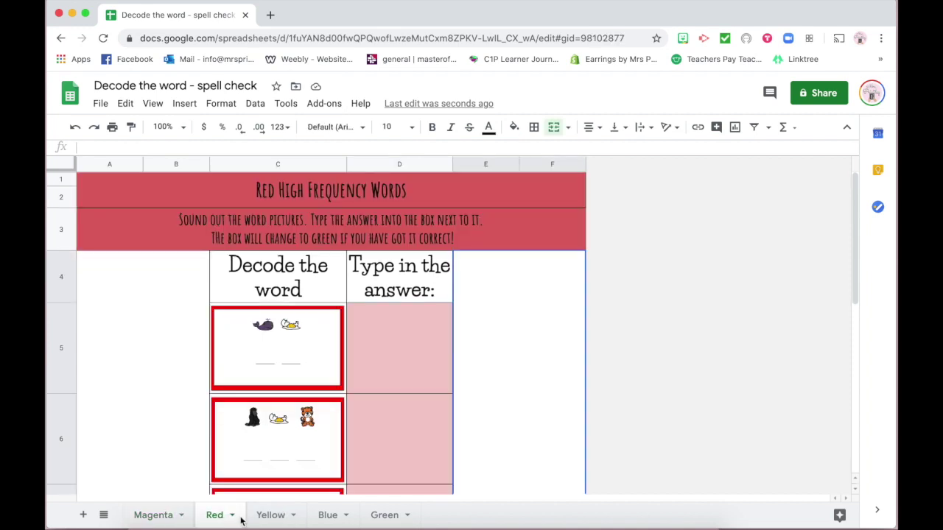
click(269, 516)
click(324, 519)
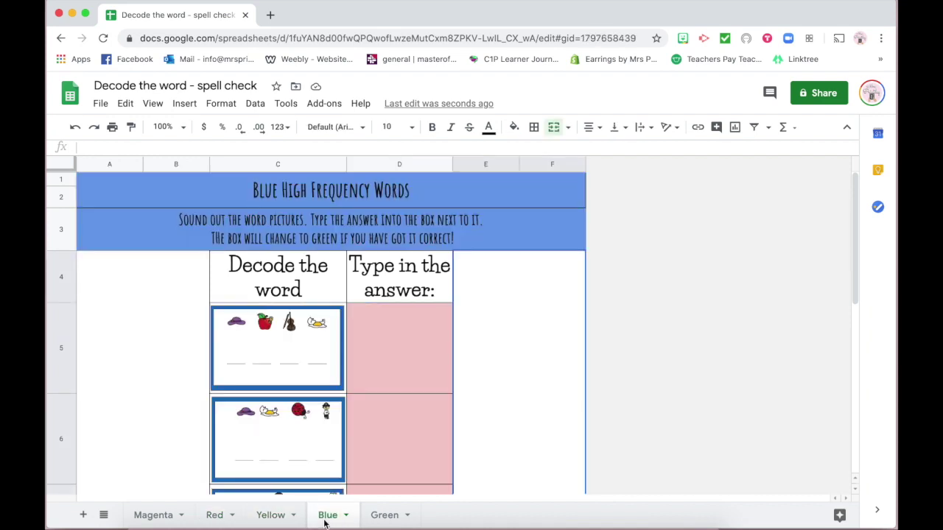
click(384, 516)
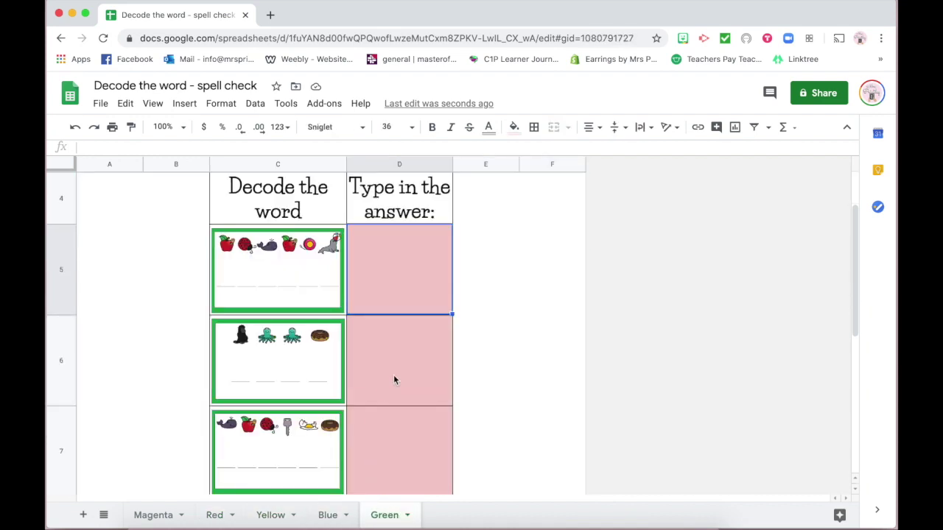
Test cell D6 on the Green sheet with the answer good, and clear the cell
double_click(394, 375)
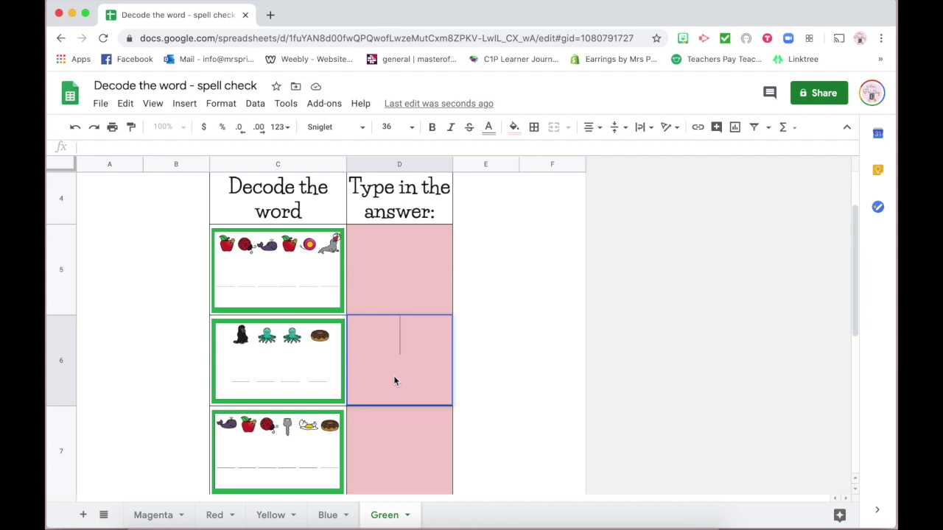
text(9)
text(o)
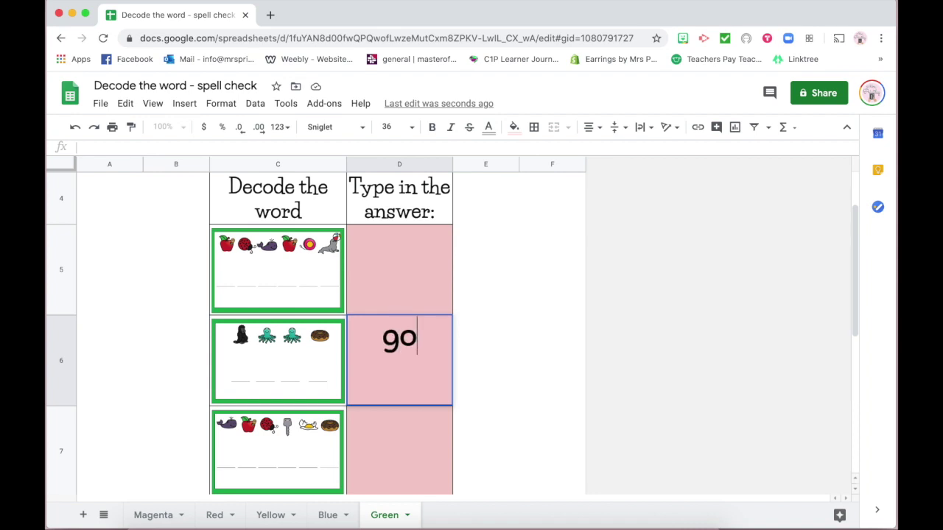
text(od)
key(Return)
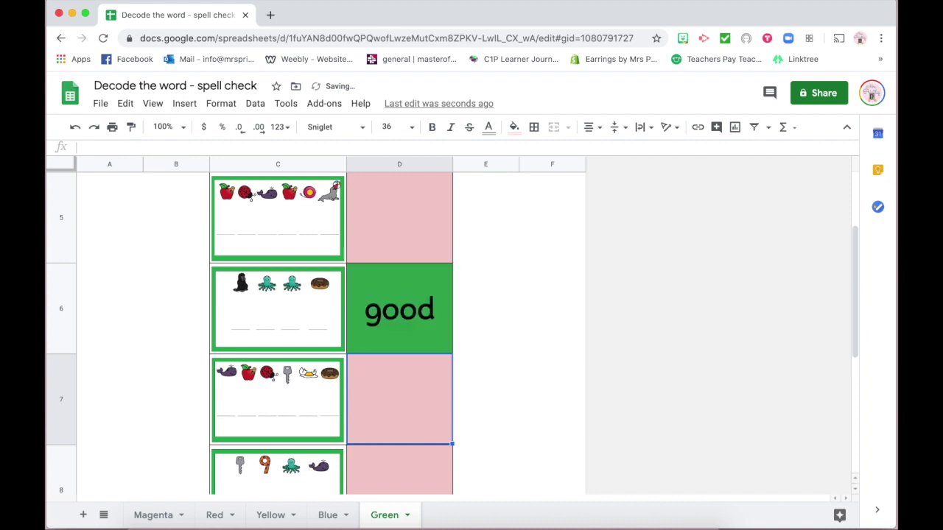
click(401, 303)
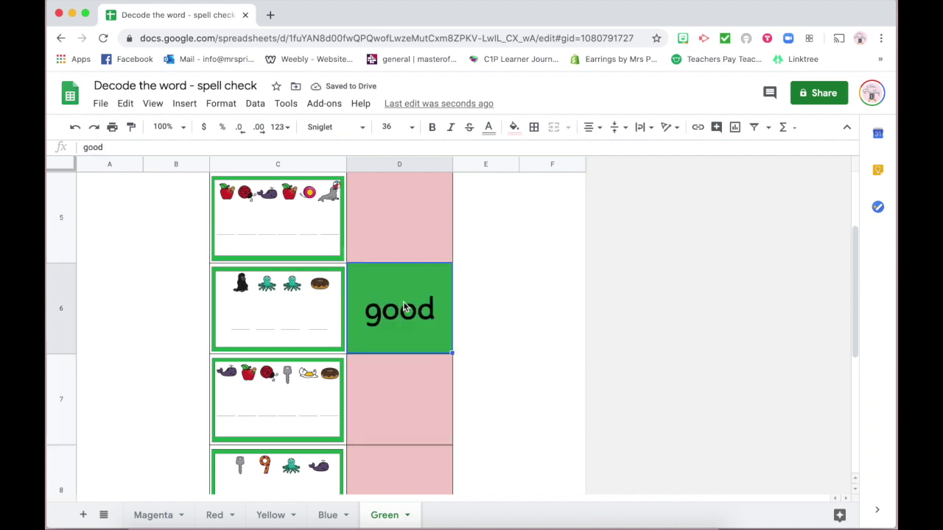
key(Delete)
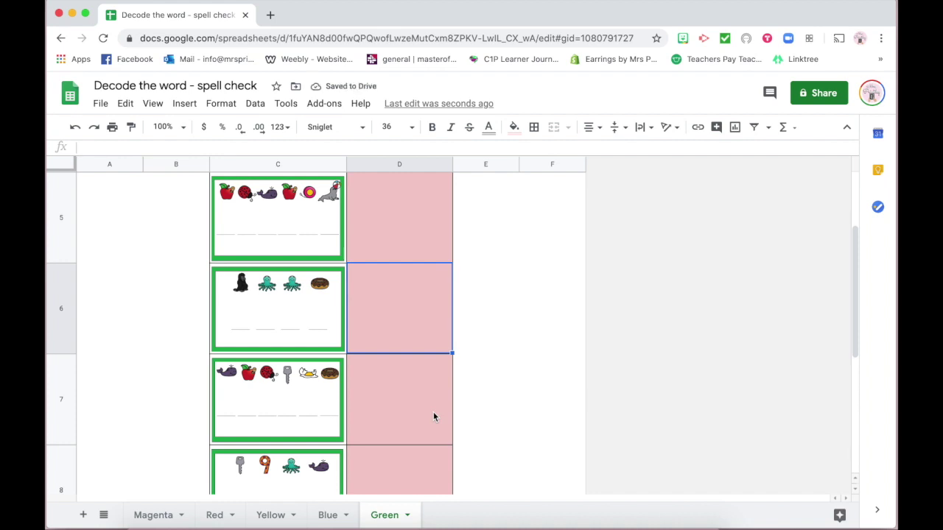
Duplicate the Green sheet and delete the word pictures from C5 and C6 in the copy
right_click(386, 514)
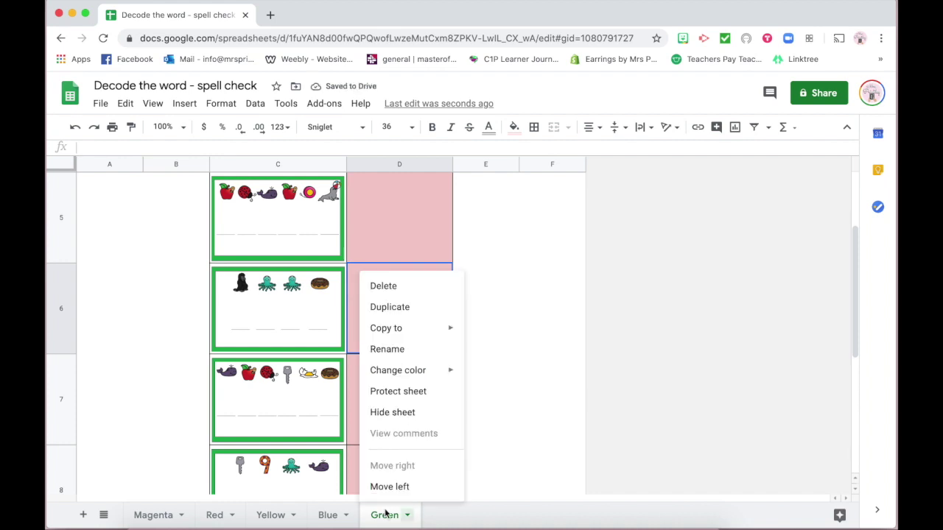
click(405, 310)
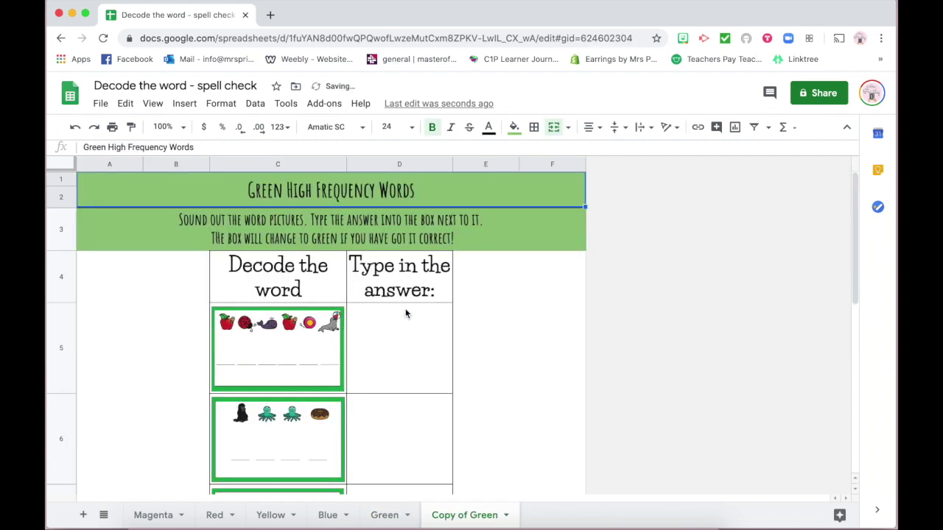
click(318, 352)
key(Delete)
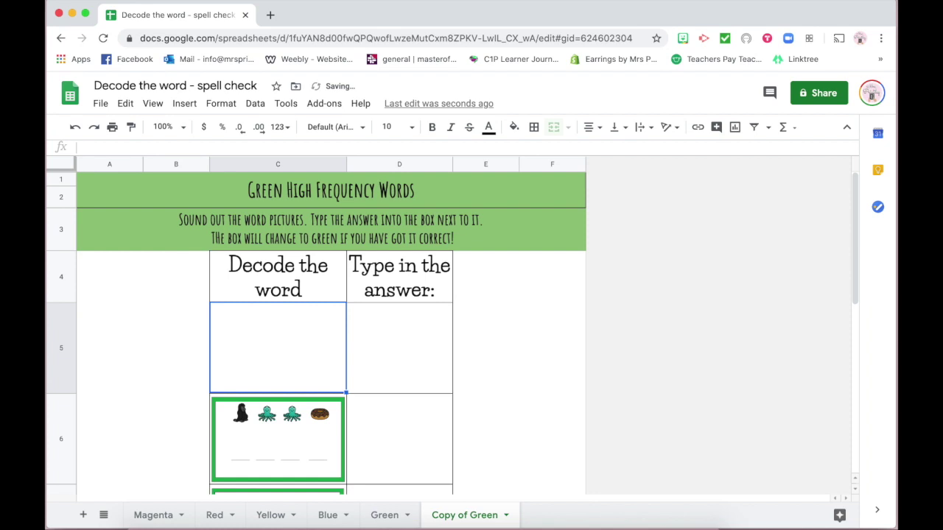
click(277, 439)
key(Delete)
Delete the remaining word pictures from cells C7 to C10 in the copied sheet
scroll(452, 333, down, 1)
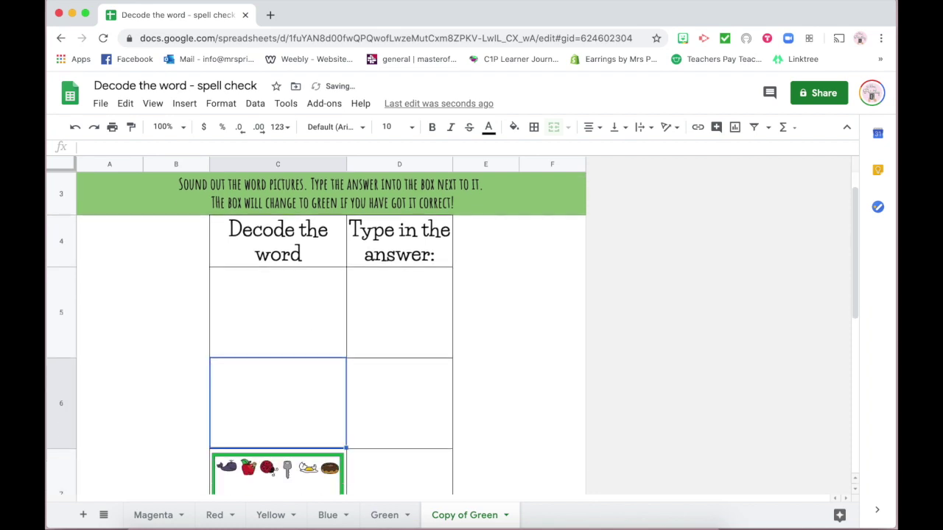
scroll(301, 295, down, 3)
click(297, 295)
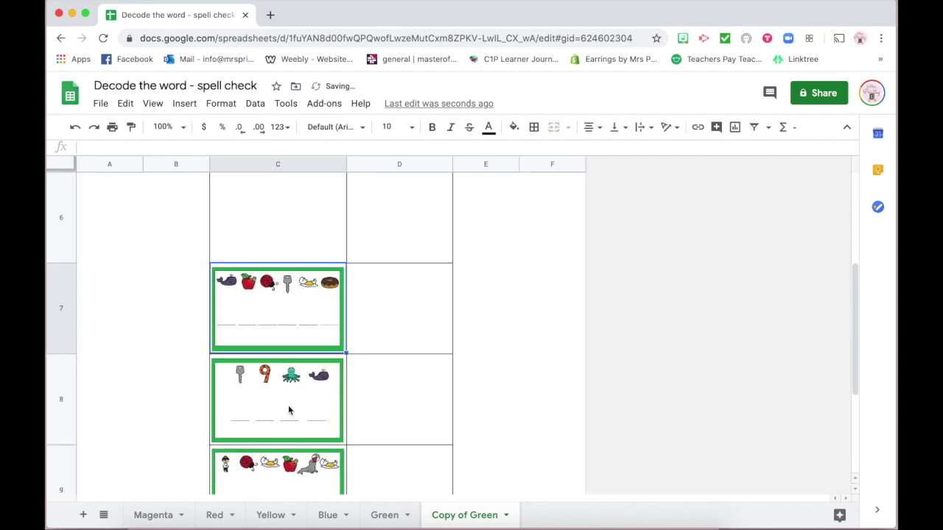
key(shift+Down)
key(shift+Down)
key(Delete)
scroll(288, 413, down, 1)
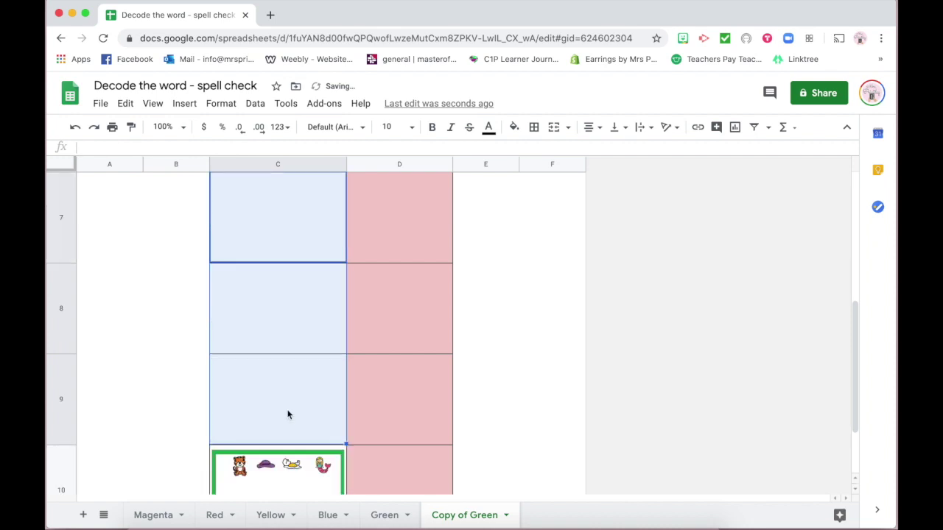
click(282, 460)
key(Delete)
scroll(308, 336, up, 5)
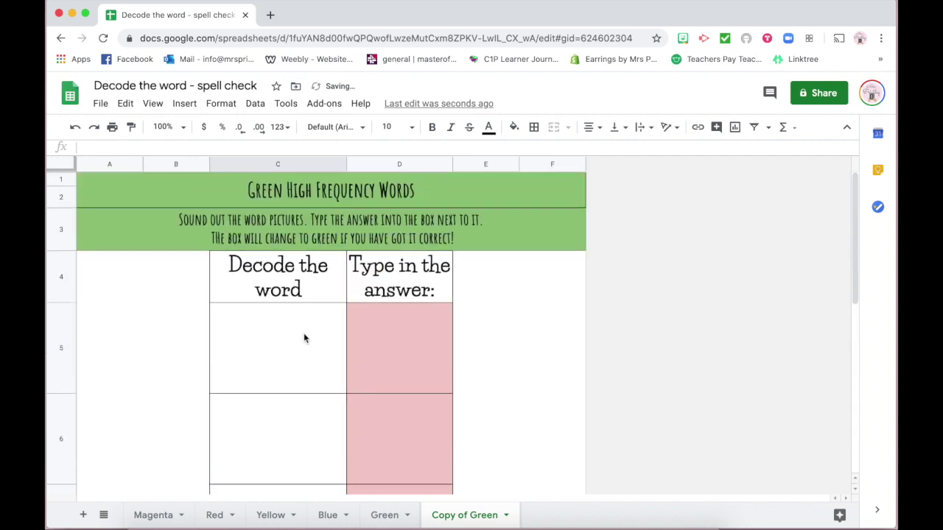
Insert the image blue 2 from the Desktop folder Crack the code into cell C5 as an in-cell image
click(285, 355)
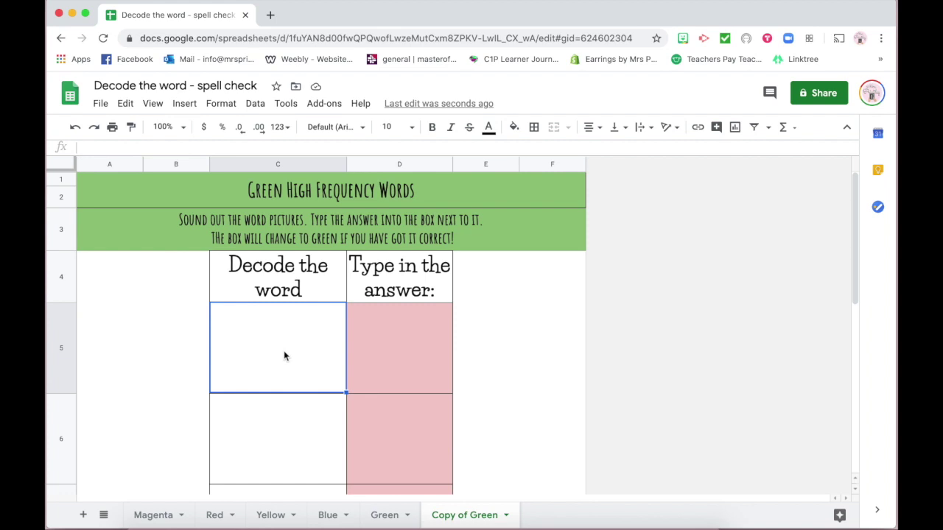
click(185, 104)
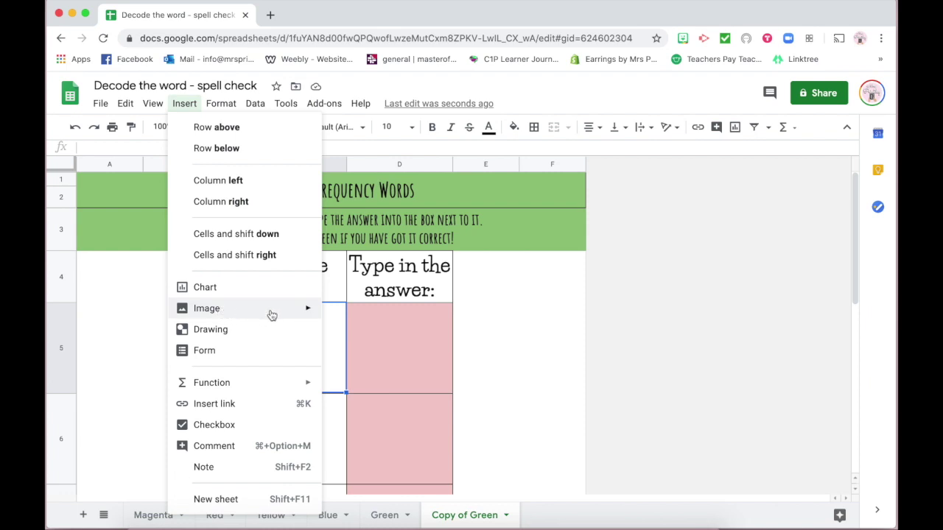
mouse_move(288, 312)
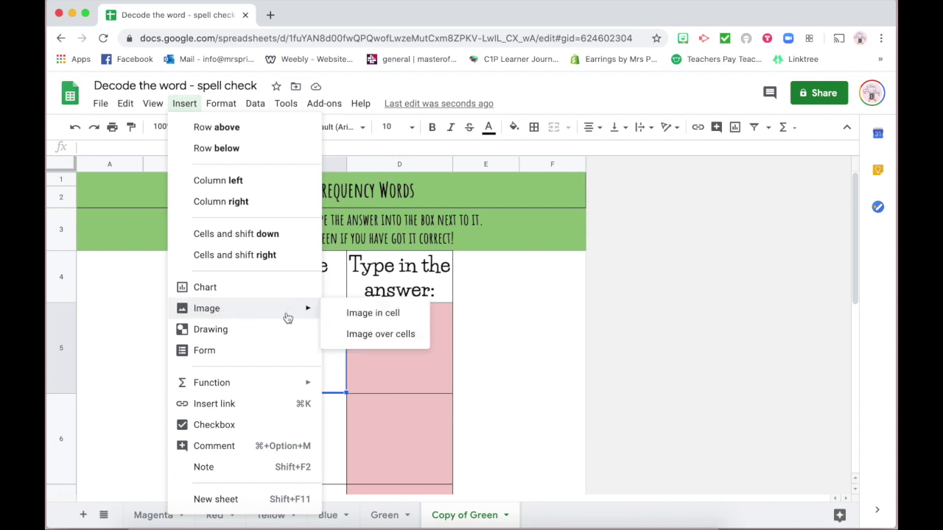
click(351, 314)
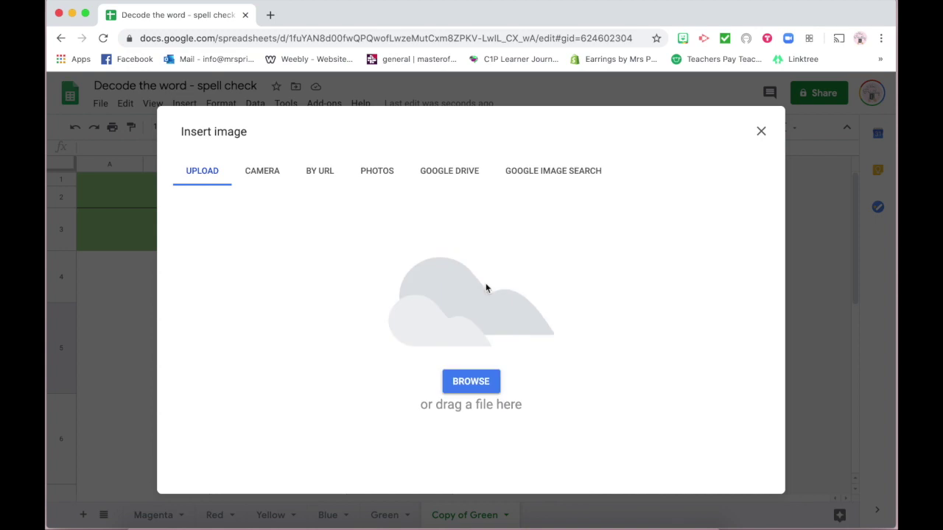
click(477, 385)
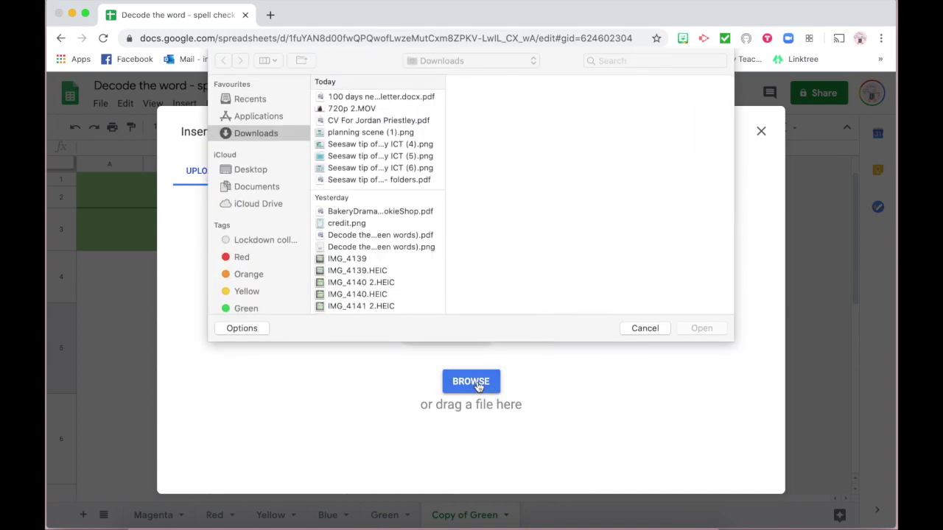
click(247, 173)
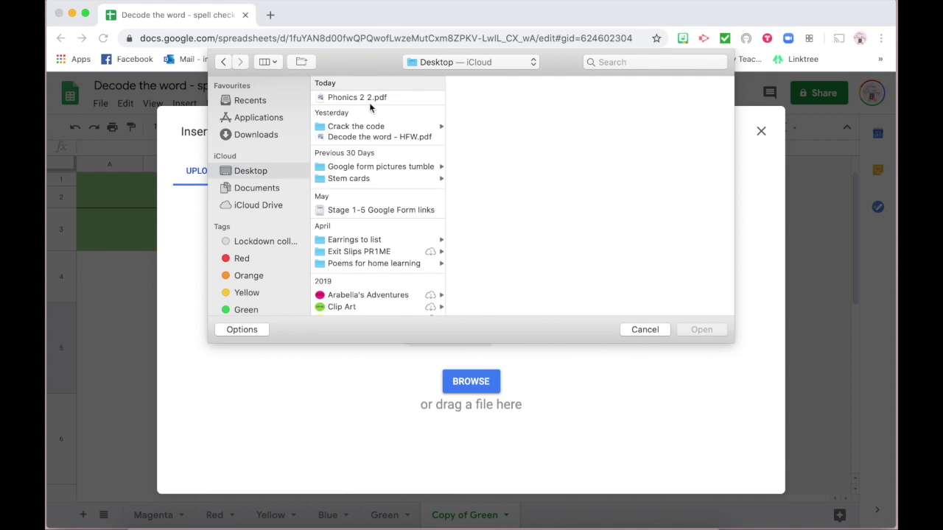
click(354, 126)
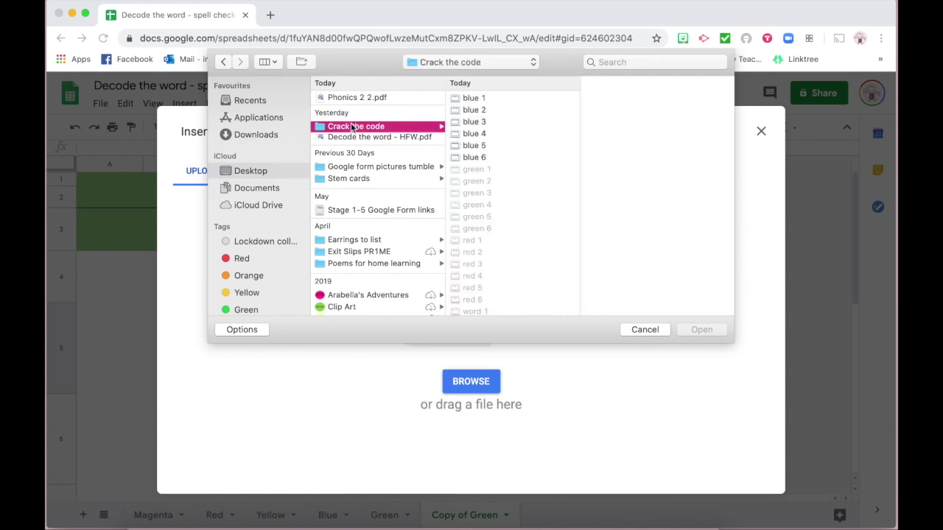
double_click(476, 110)
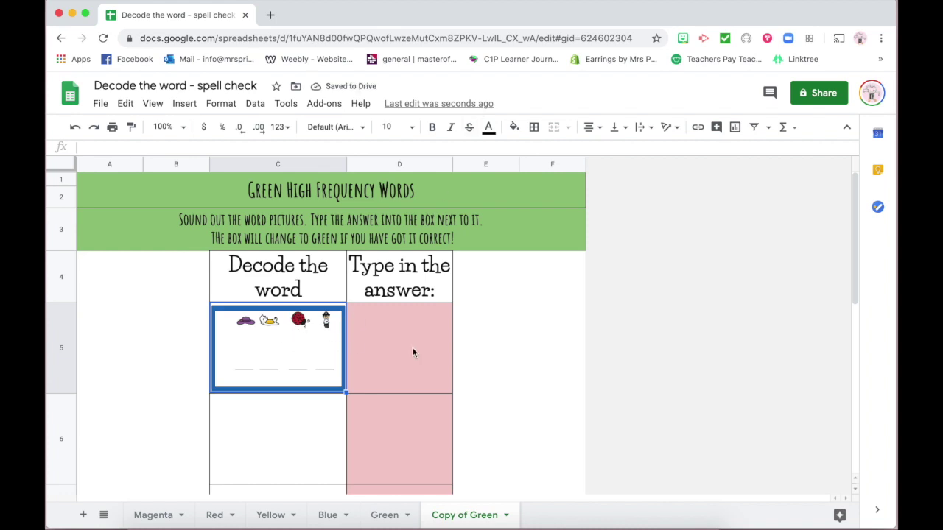
scroll(296, 363, down, 2)
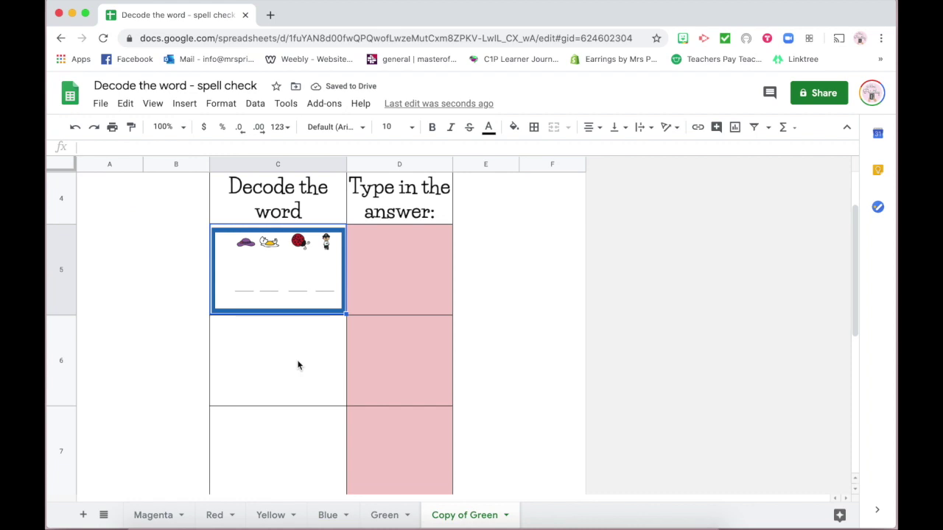
scroll(297, 360, down, 5)
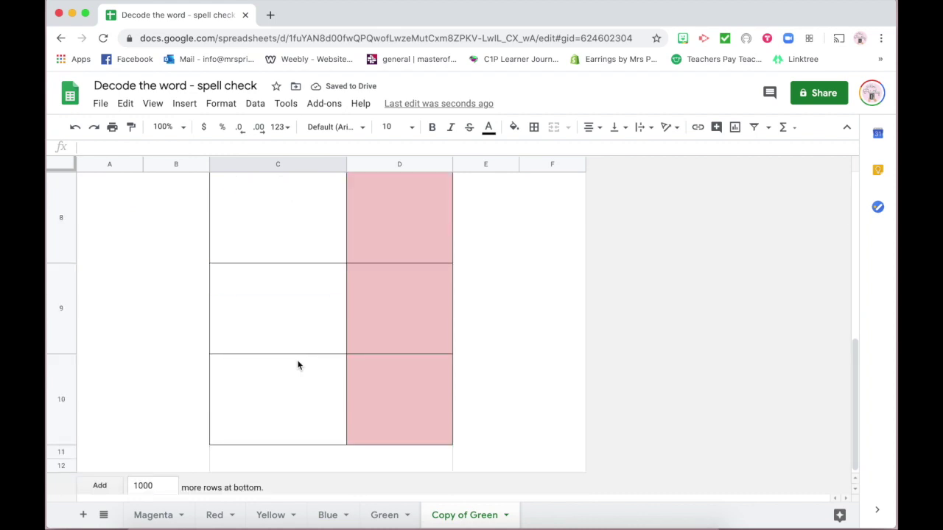
scroll(296, 359, up, 5)
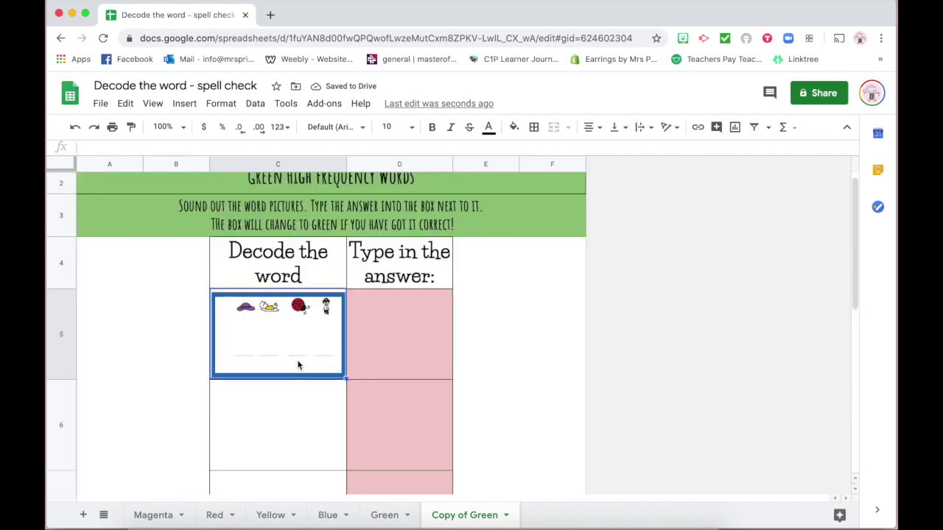
Delete both conditional formatting rules for the word always from answer cell D5 on the copied sheet
click(400, 343)
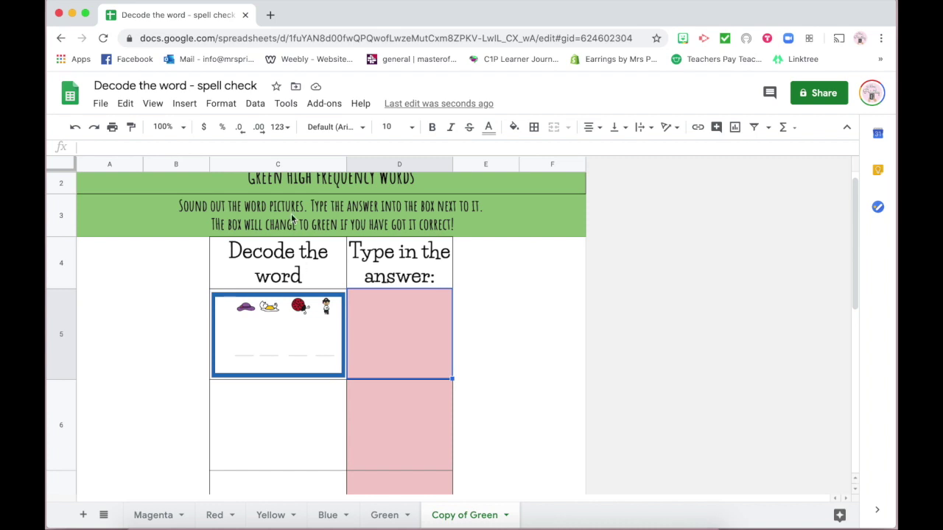
click(220, 105)
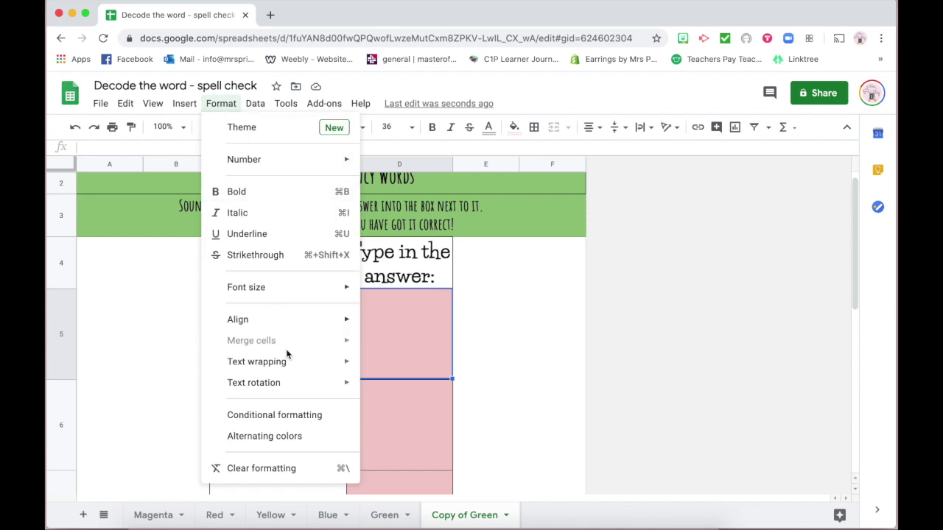
click(278, 422)
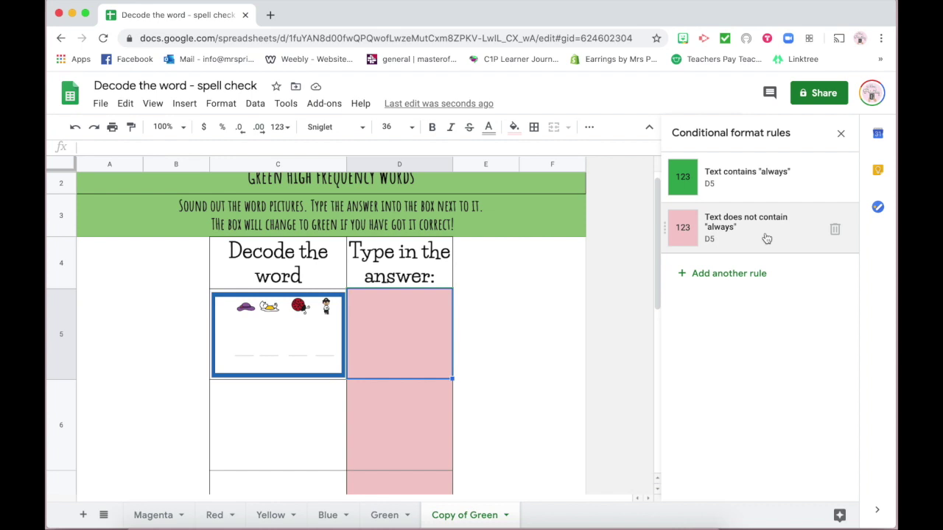
click(834, 178)
click(834, 179)
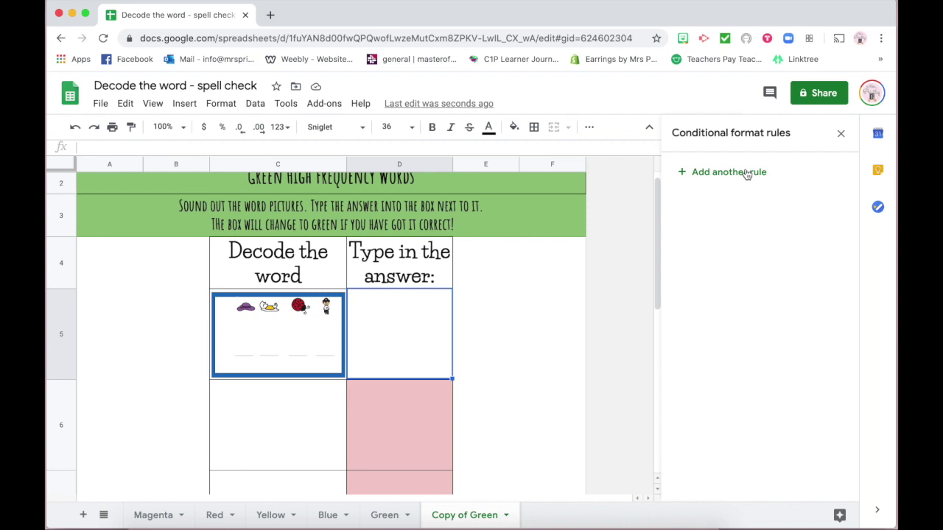
Add a conditional formatting rule to D5 that fills it with the custom green when the text contains help
click(746, 173)
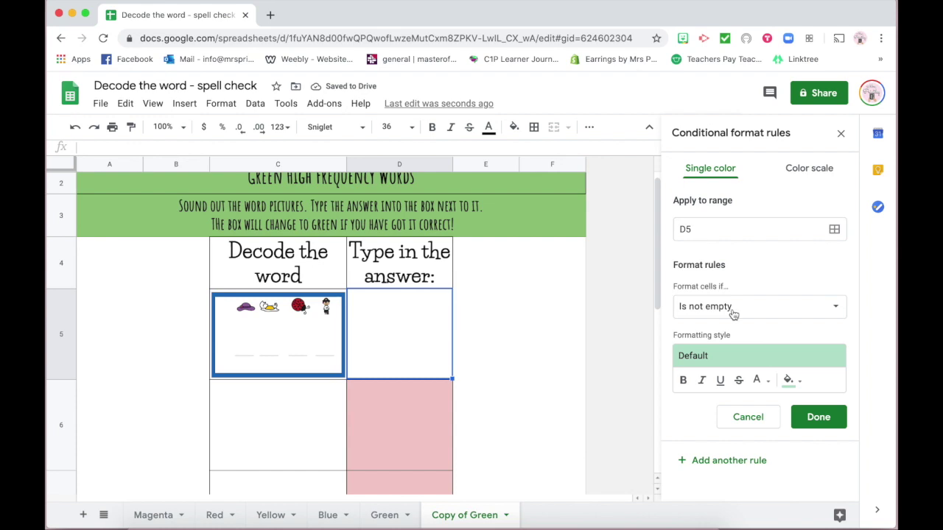
click(732, 314)
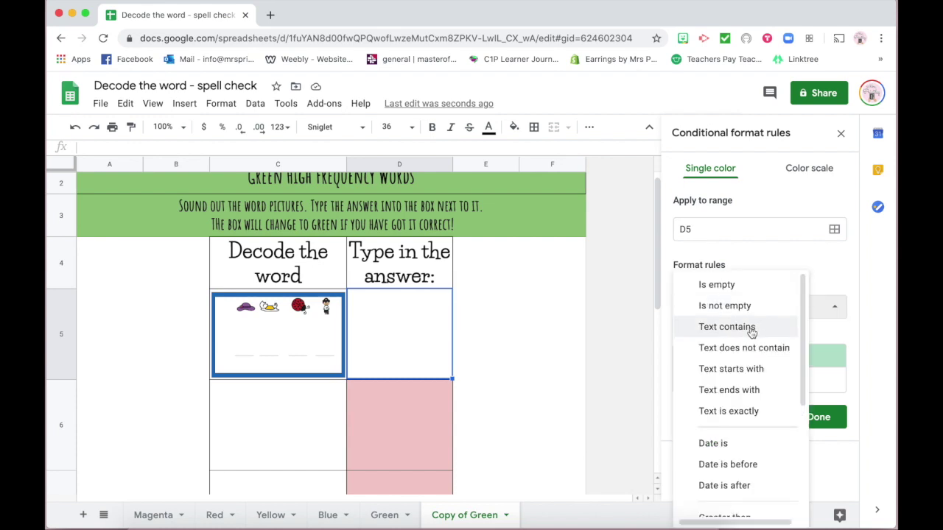
click(751, 330)
click(713, 336)
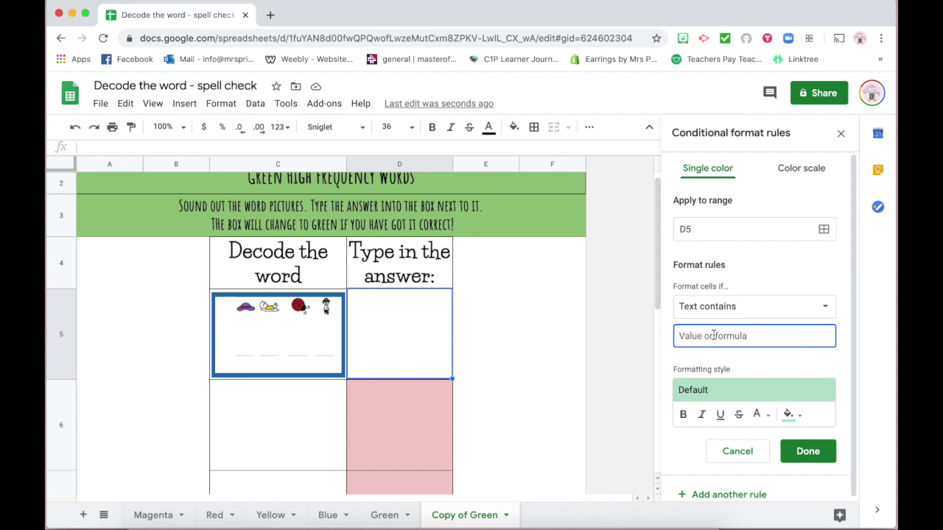
text(w)
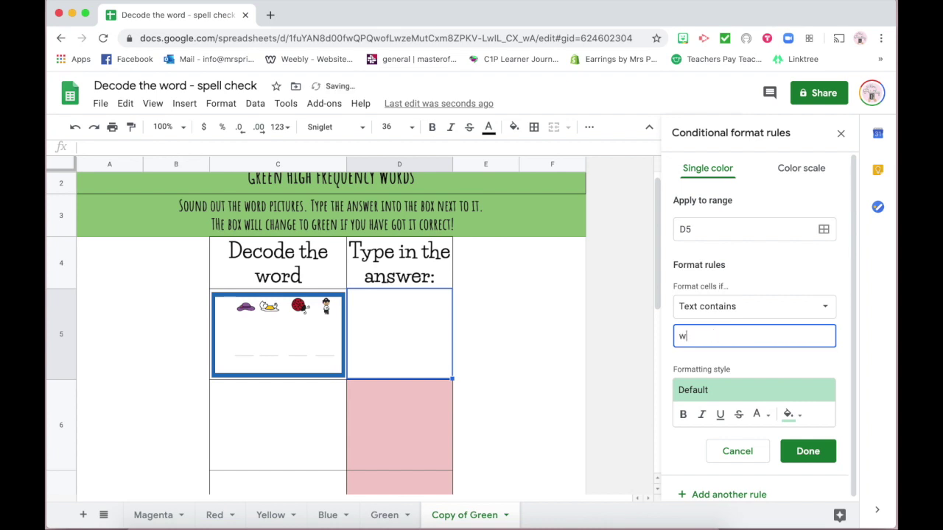
key(BackSpace)
text(h)
text(elp)
click(788, 414)
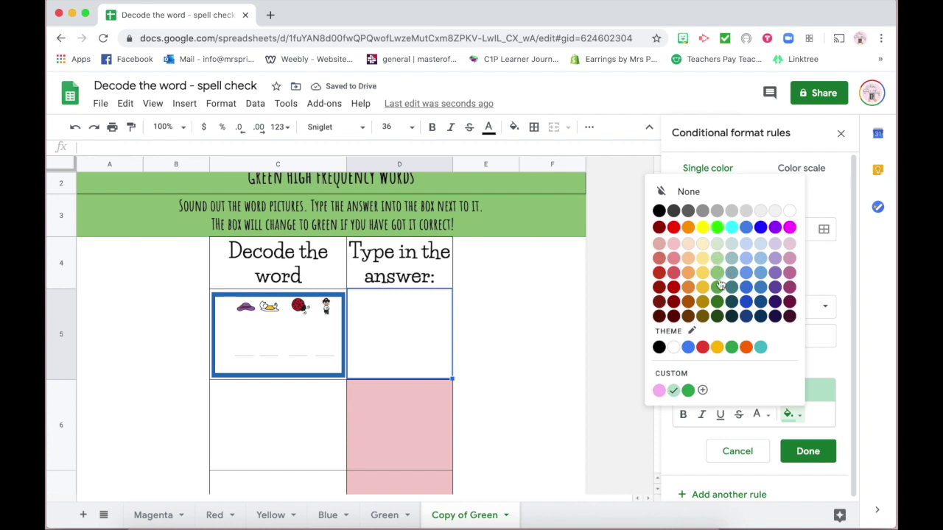
click(688, 390)
click(807, 452)
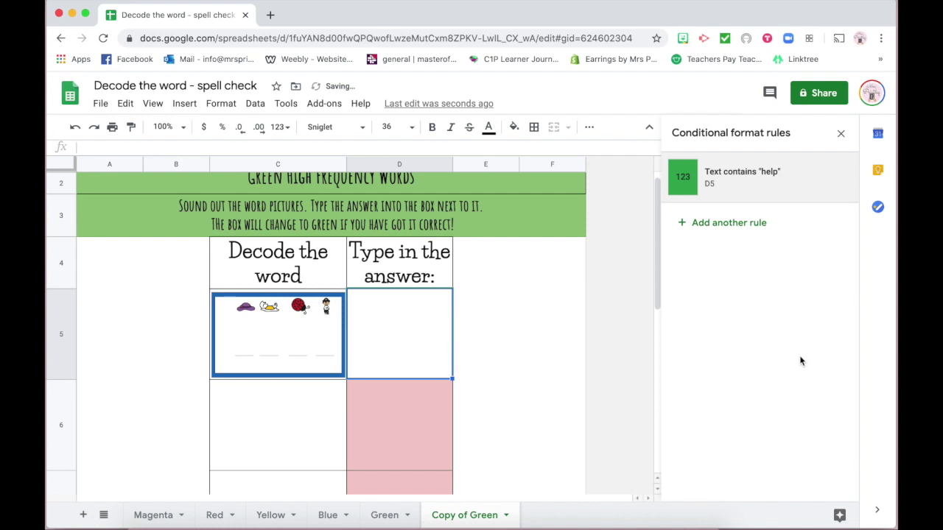
Add a second conditional formatting rule to D5 that fills it grey when the text does not contain help
click(741, 222)
click(712, 315)
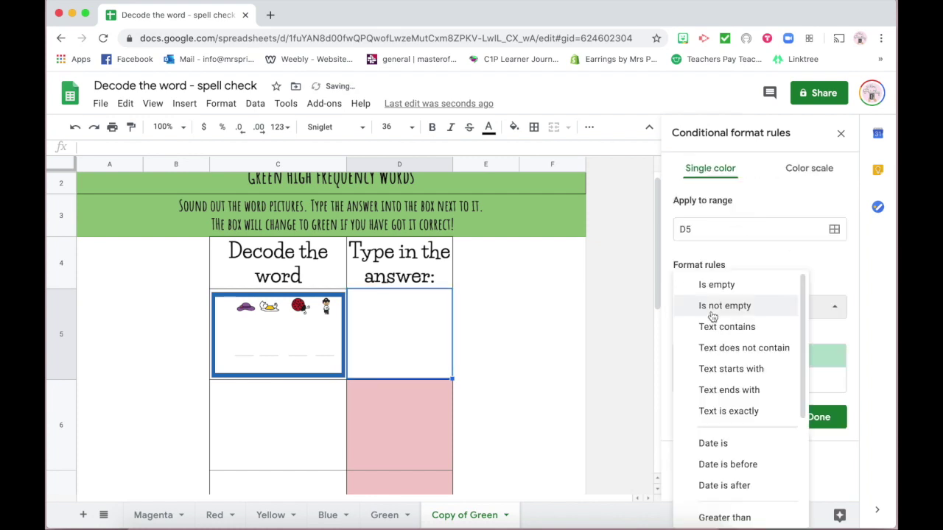
click(738, 349)
click(733, 336)
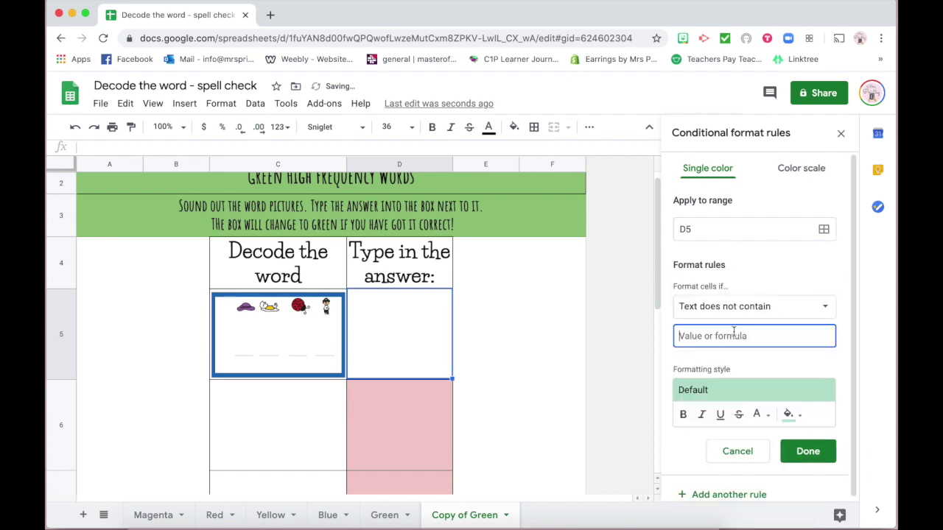
text(help)
click(795, 416)
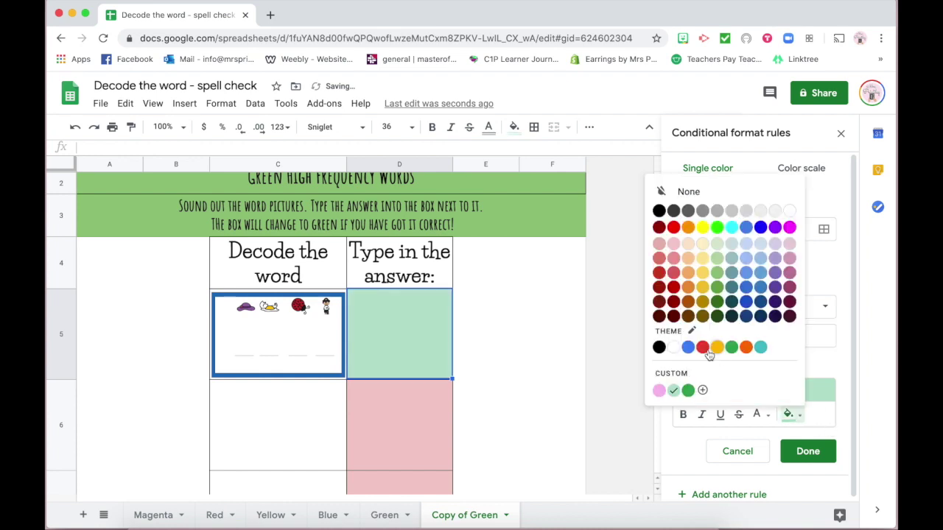
click(731, 210)
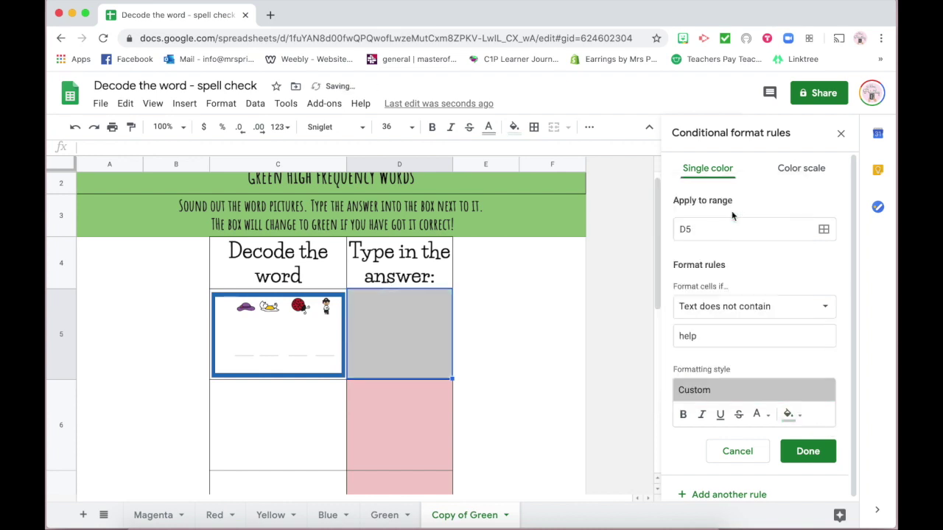
click(808, 452)
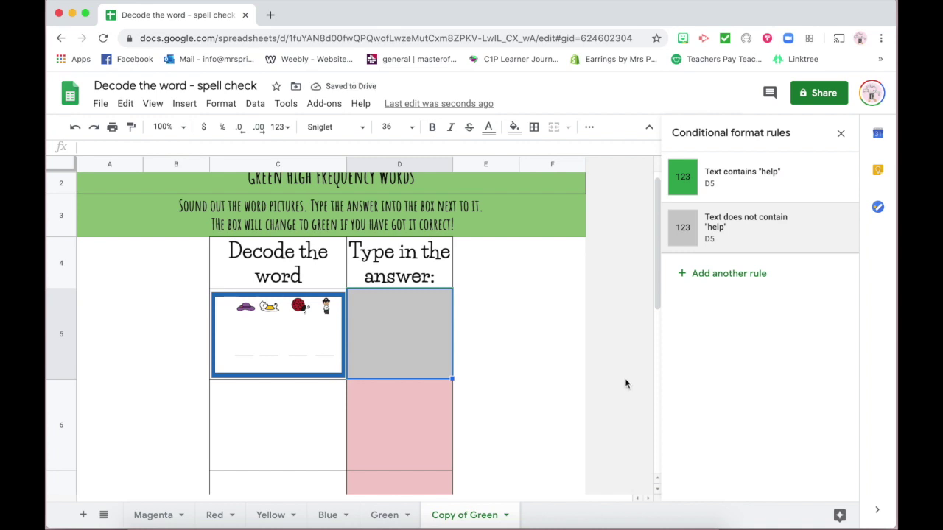
Test cell D5 with the answer help, and clear the cell
double_click(422, 325)
text(help)
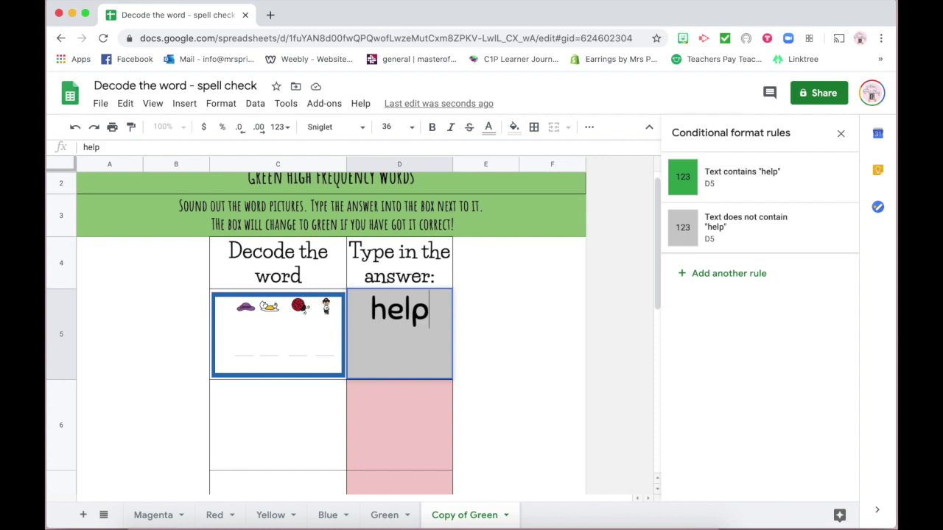
key(Return)
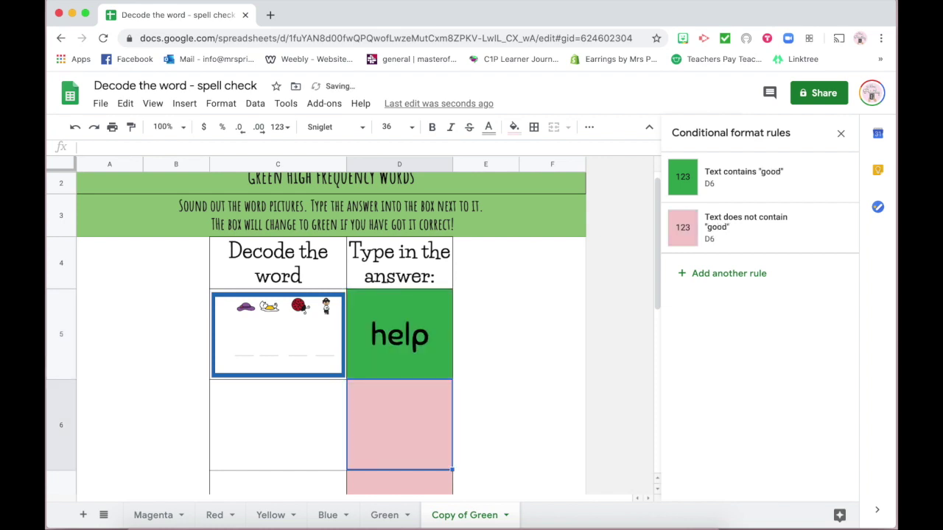
click(399, 318)
key(Delete)
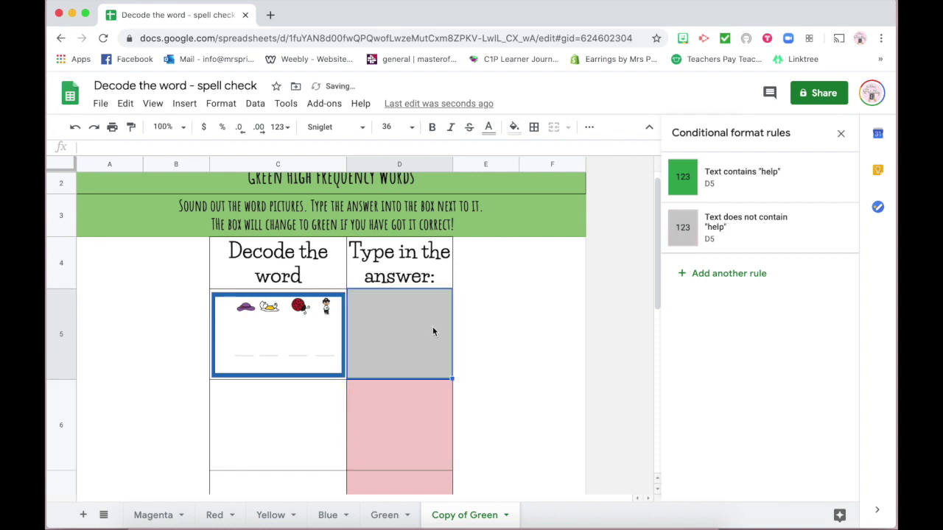
click(729, 274)
click(718, 307)
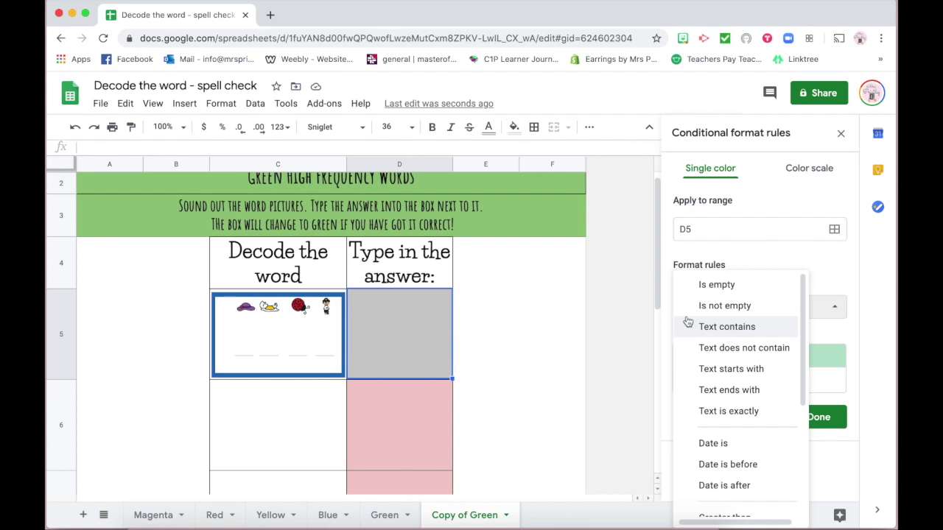
click(650, 308)
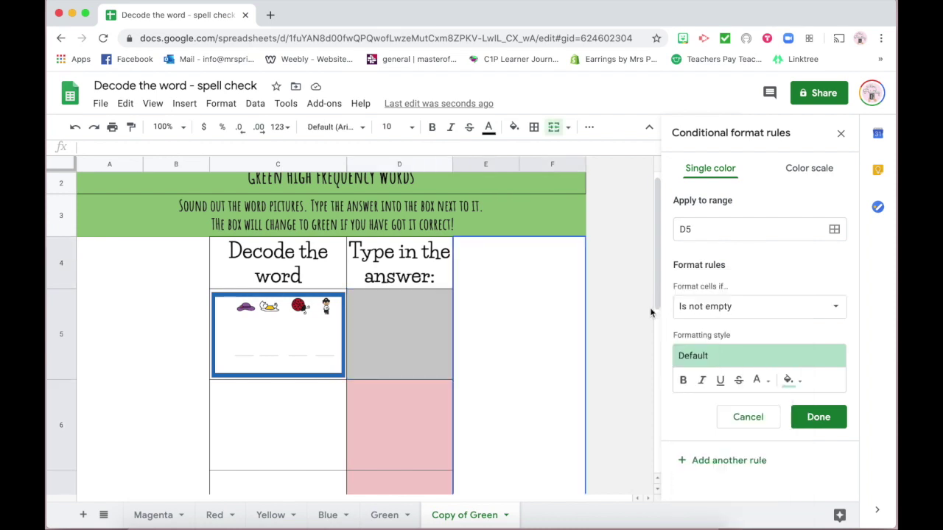
click(786, 380)
click(746, 385)
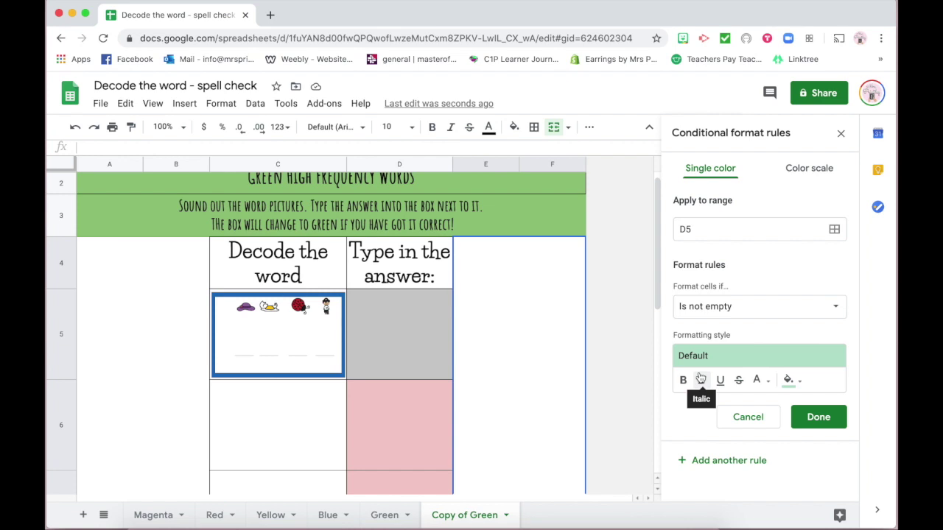
click(747, 417)
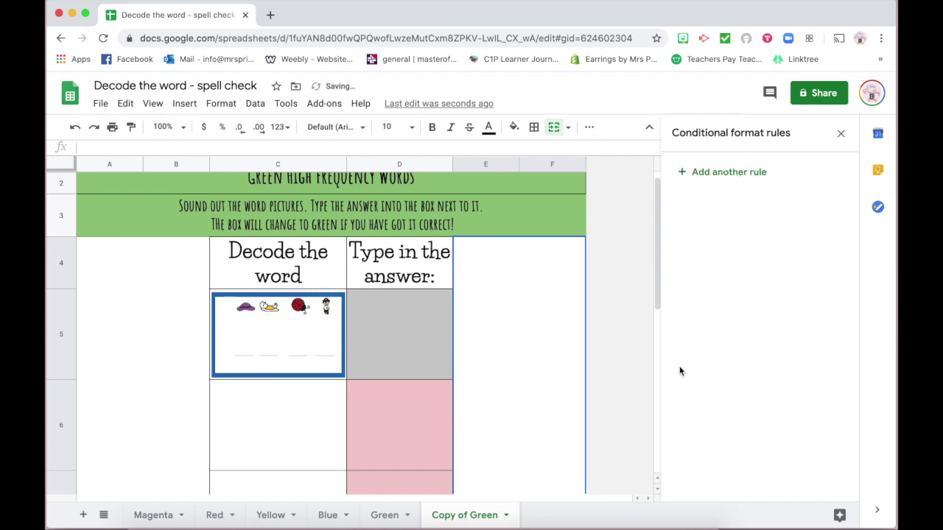
click(401, 340)
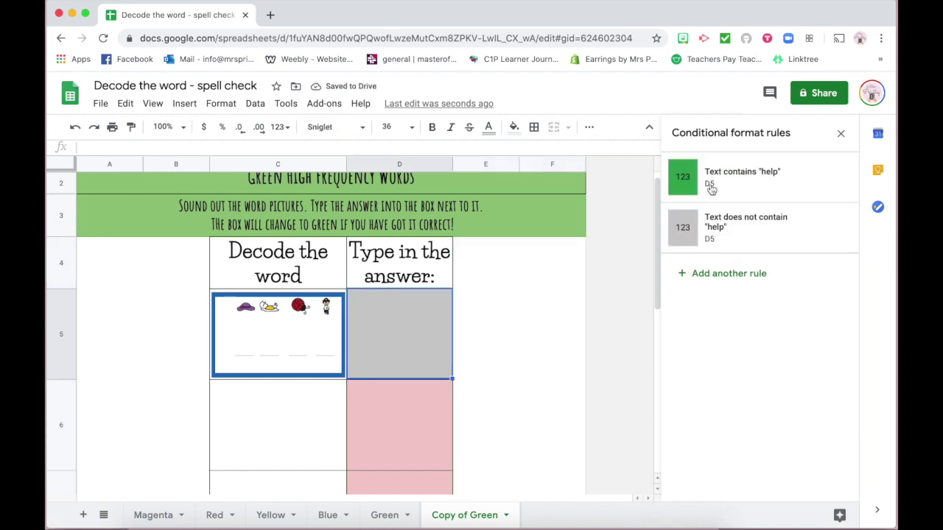
Delete both conditional formatting rules for the word good from cell D6 and close the rules
click(371, 417)
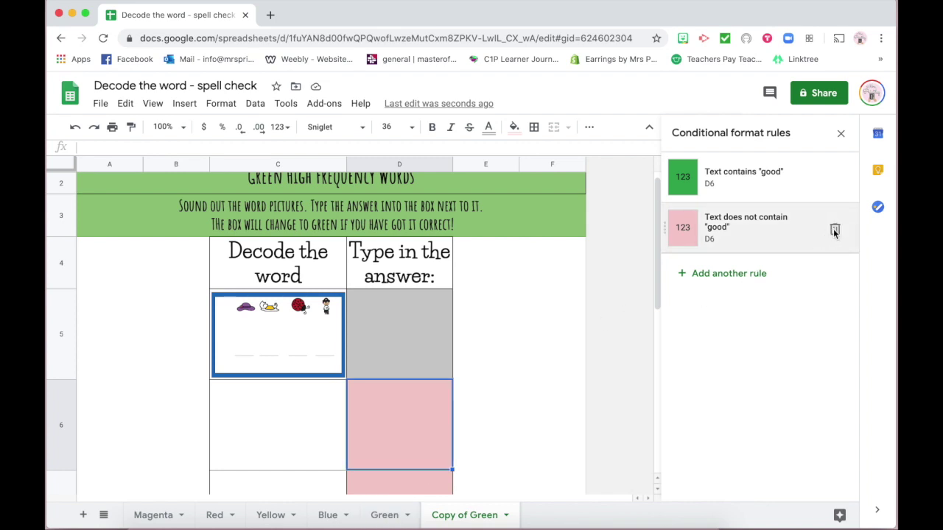
click(834, 231)
click(835, 181)
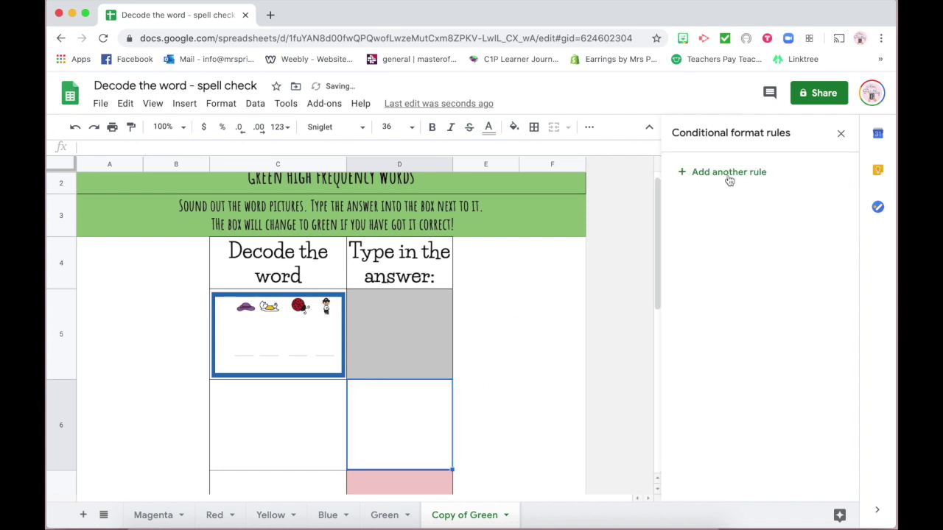
click(841, 134)
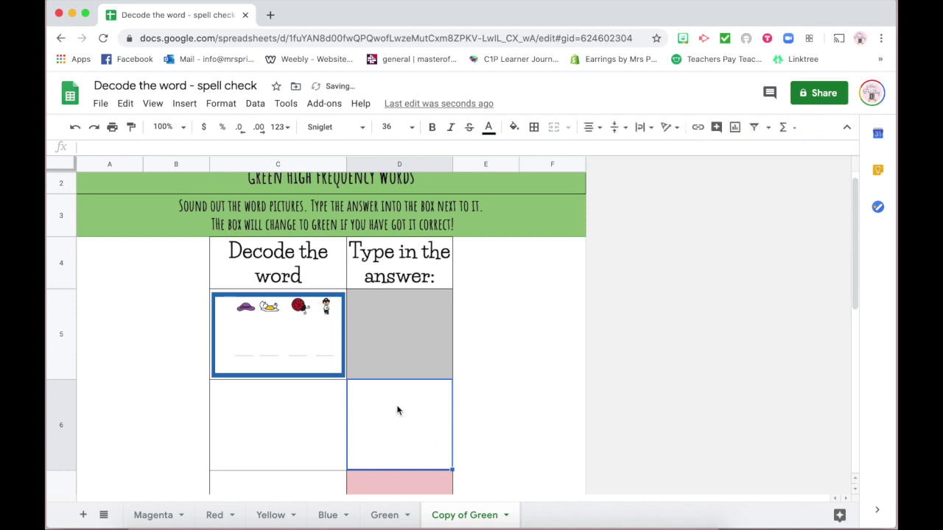
Switch to the Yellow sheet
scroll(397, 410, up, 1)
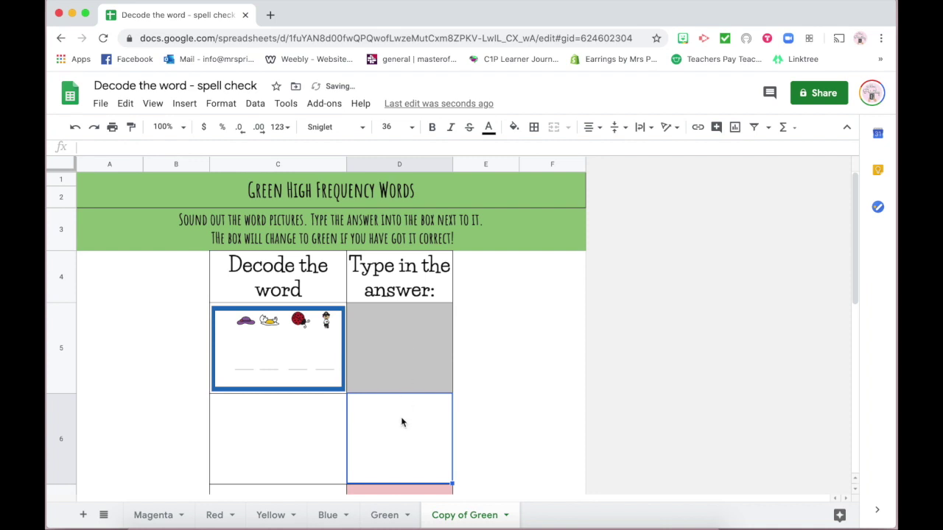
click(271, 516)
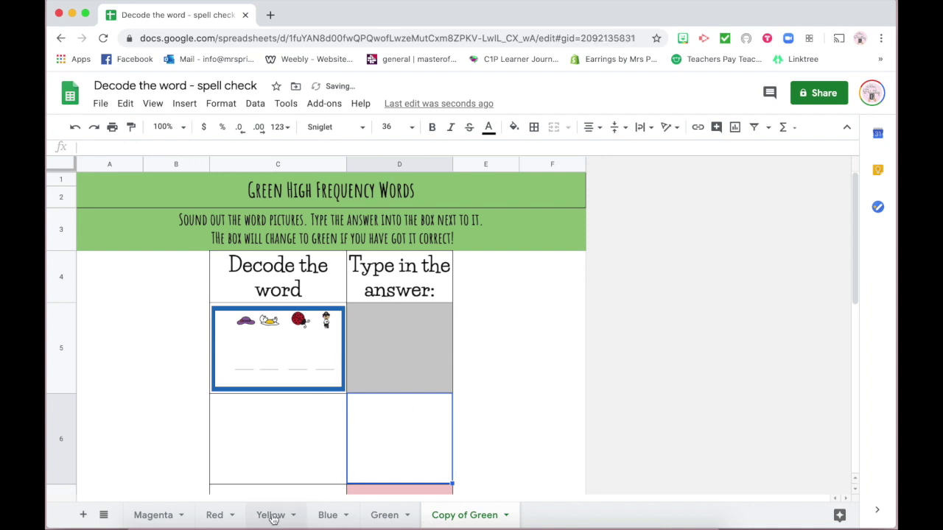